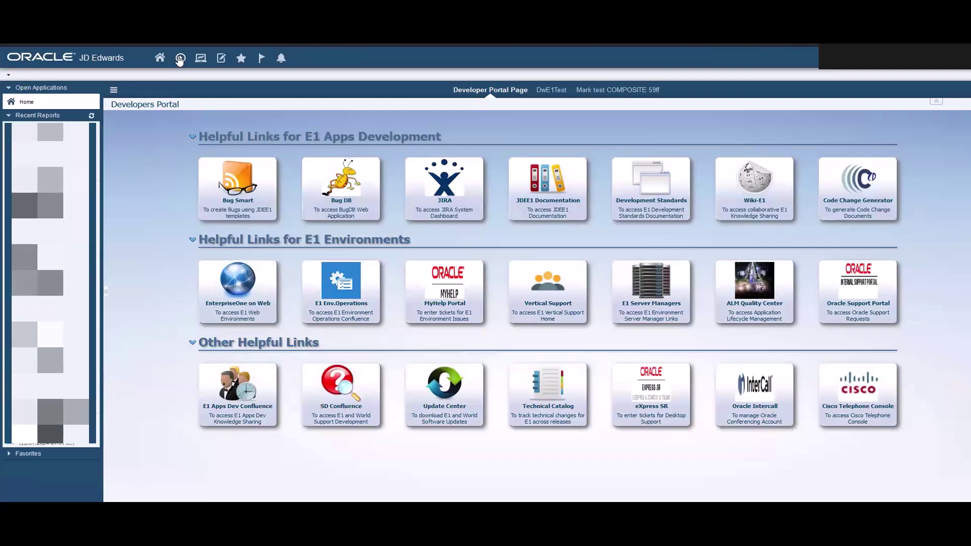
# Step: Open Package Assembly through Fast Path GH9083 and start a new package definition
pyautogui.click(180, 59)
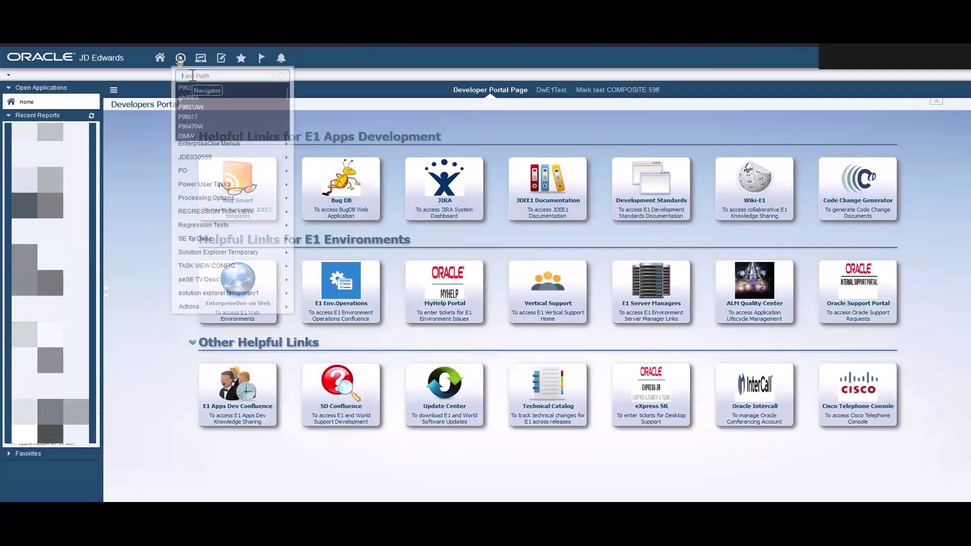
pyautogui.click(192, 76)
pyautogui.write('gh9083')
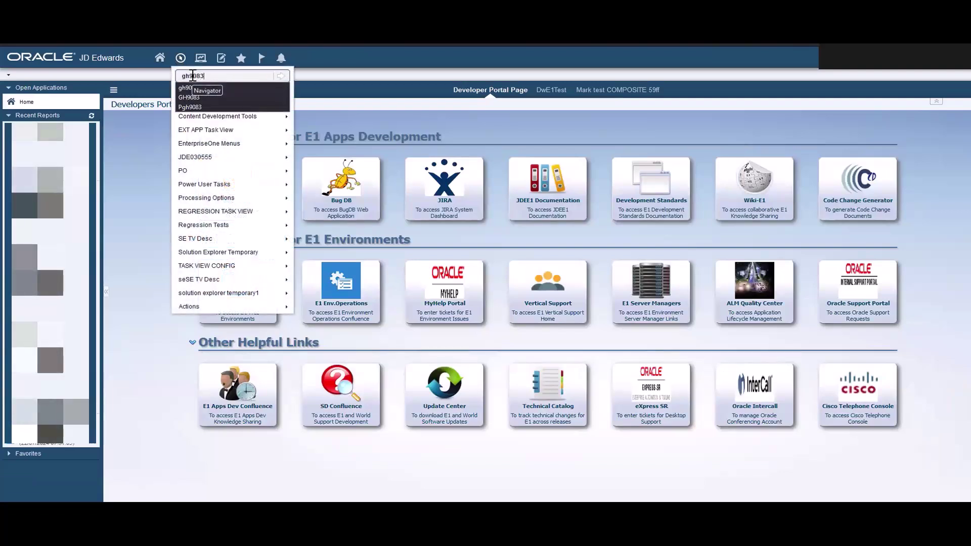
pyautogui.press('Return')
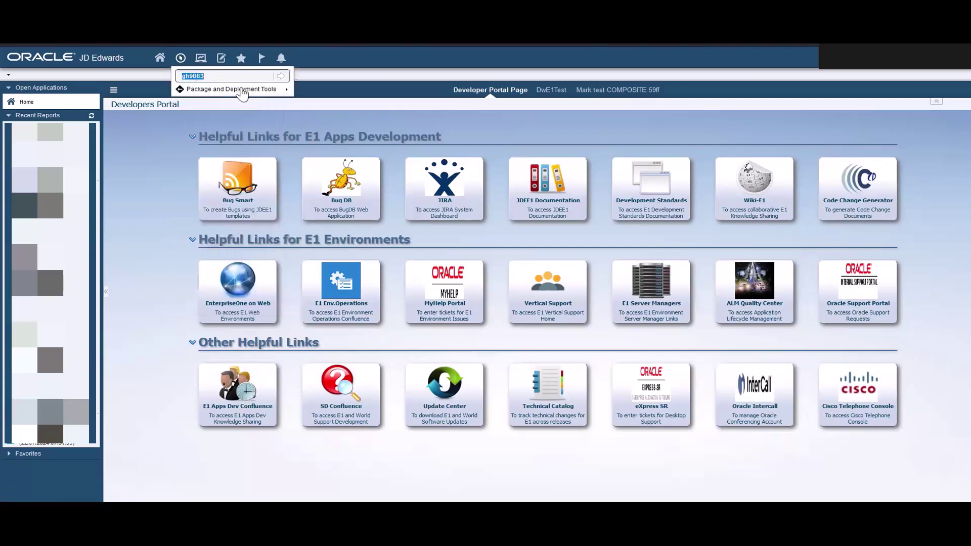
pyautogui.click(241, 89)
pyautogui.click(313, 89)
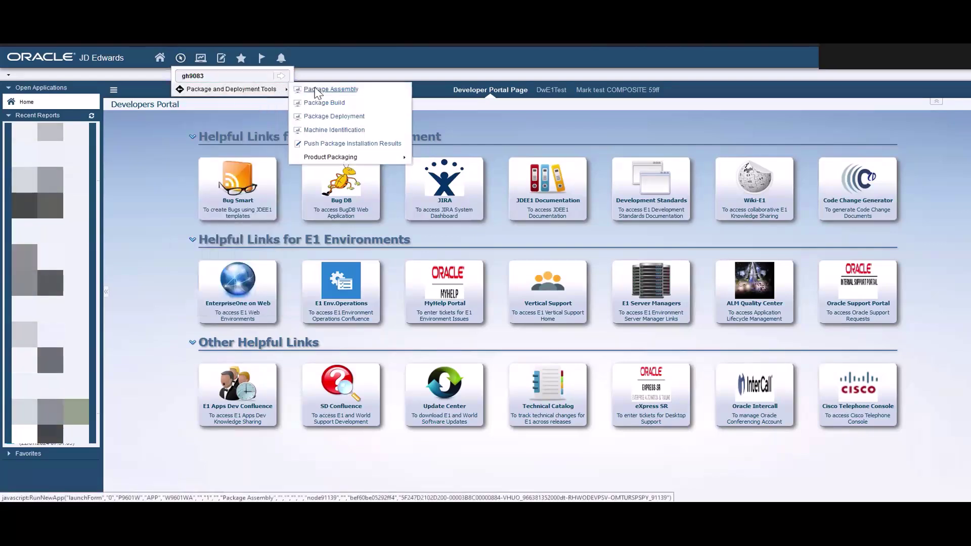
pyautogui.click(140, 103)
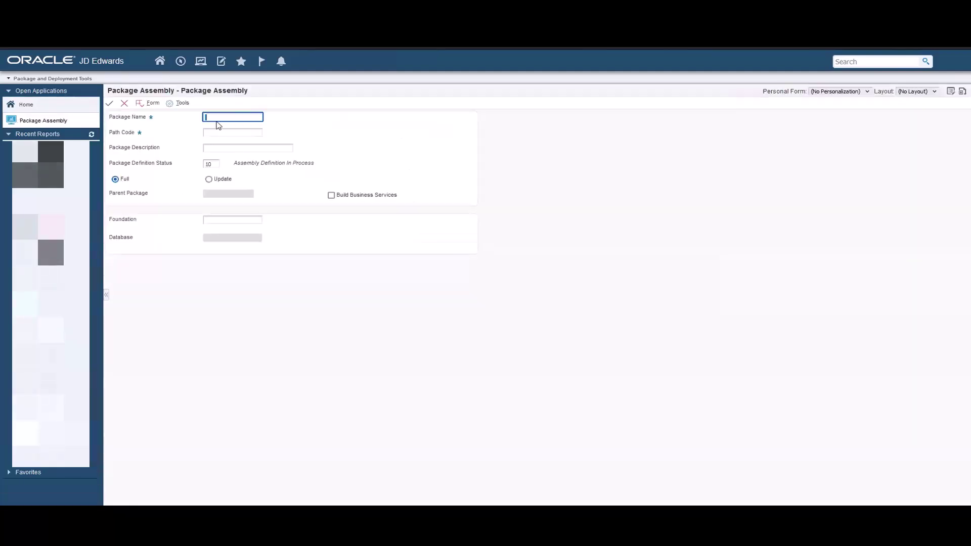
# Step: Enter package name DV920FYW, path code DV920 and description 'Performance'
pyautogui.write('DV')
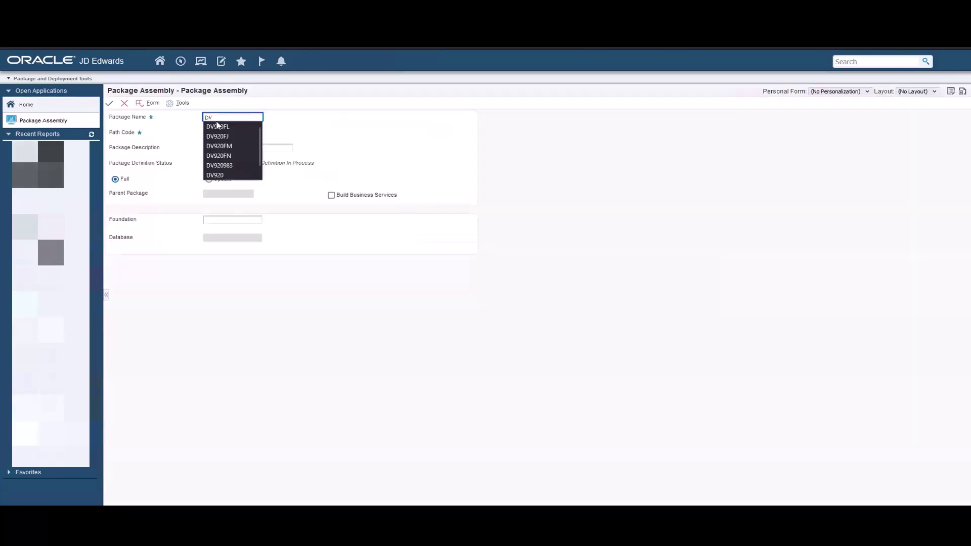
pyautogui.write('8')
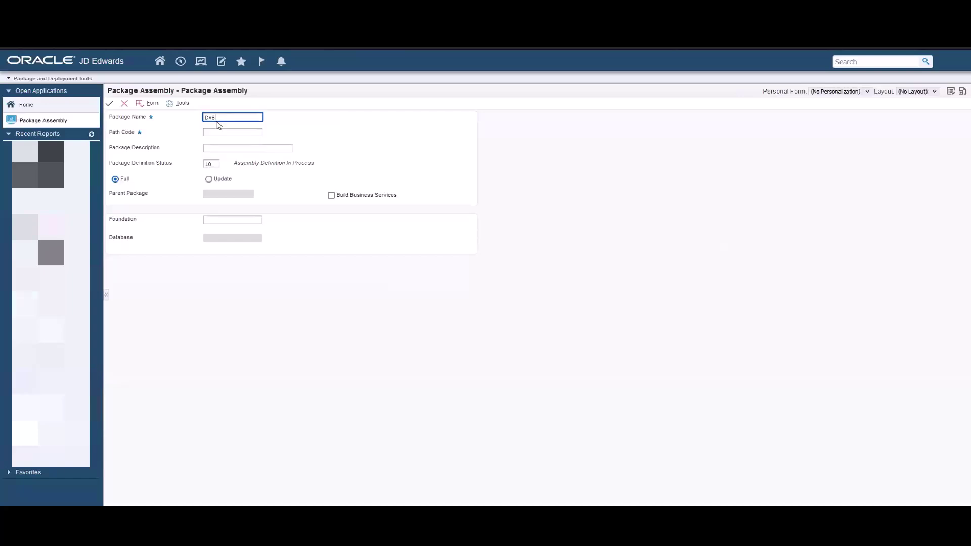
pyautogui.press('BackSpace')
pyautogui.write('920F')
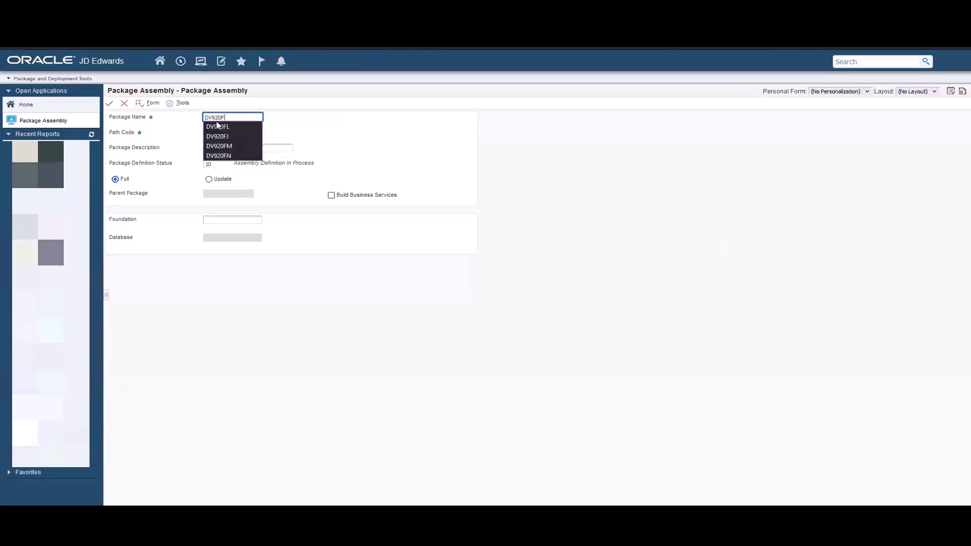
pyautogui.write('YW')
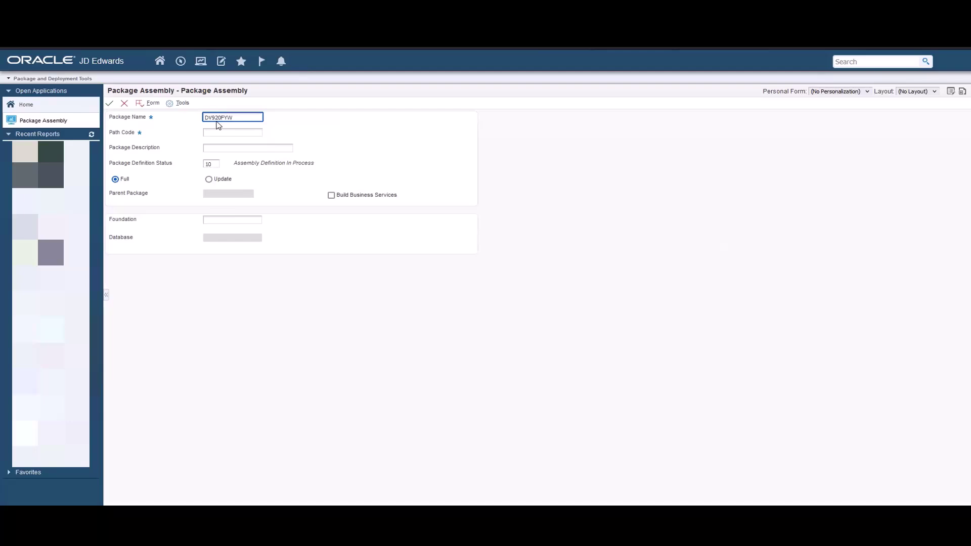
pyautogui.press('Tab')
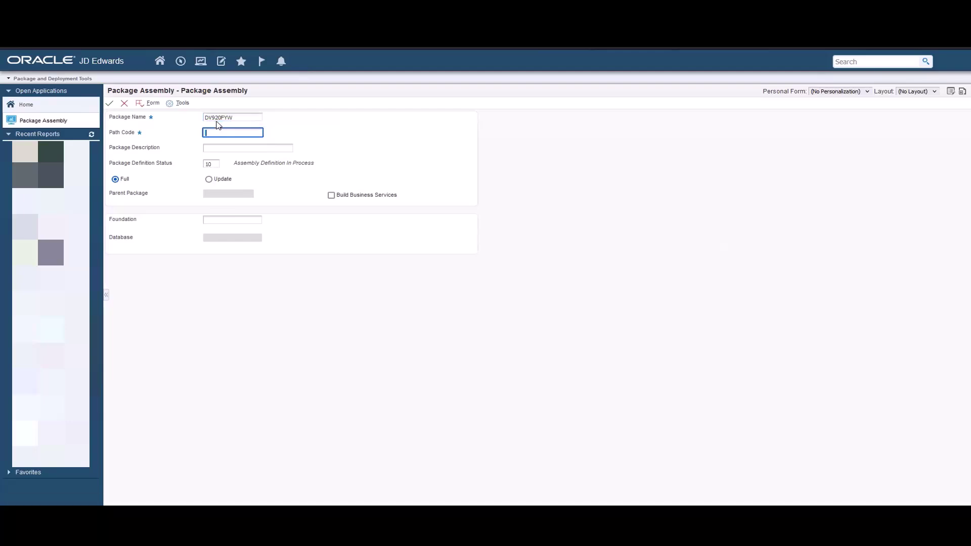
pyautogui.write('DV920')
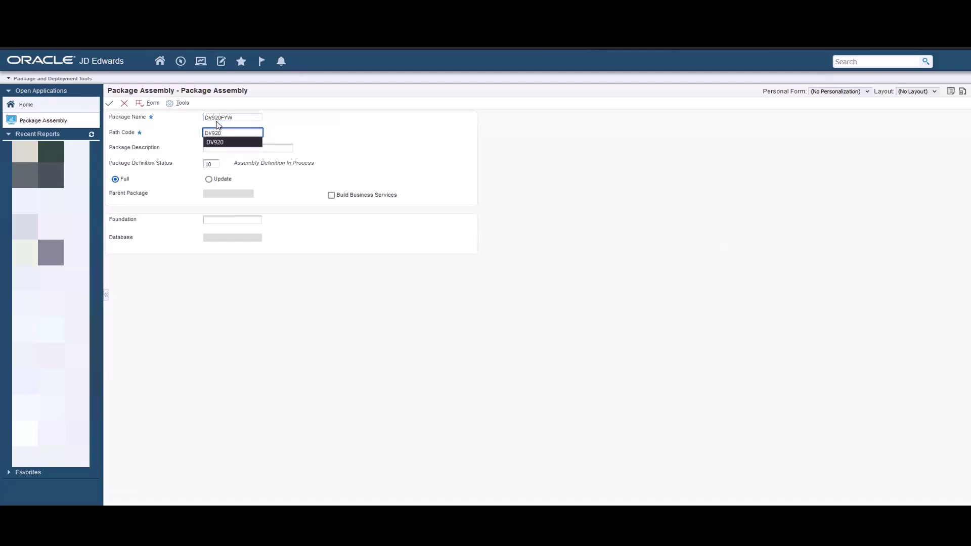
pyautogui.press('Tab')
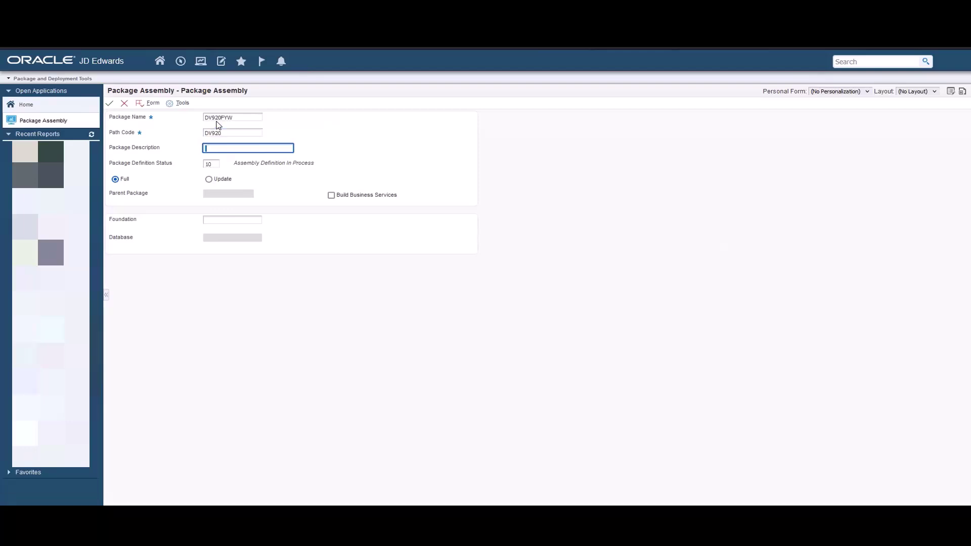
pyautogui.write('Performance')
# Step: Leave Build Business Services unchecked and save the full package definition
pyautogui.click(332, 196)
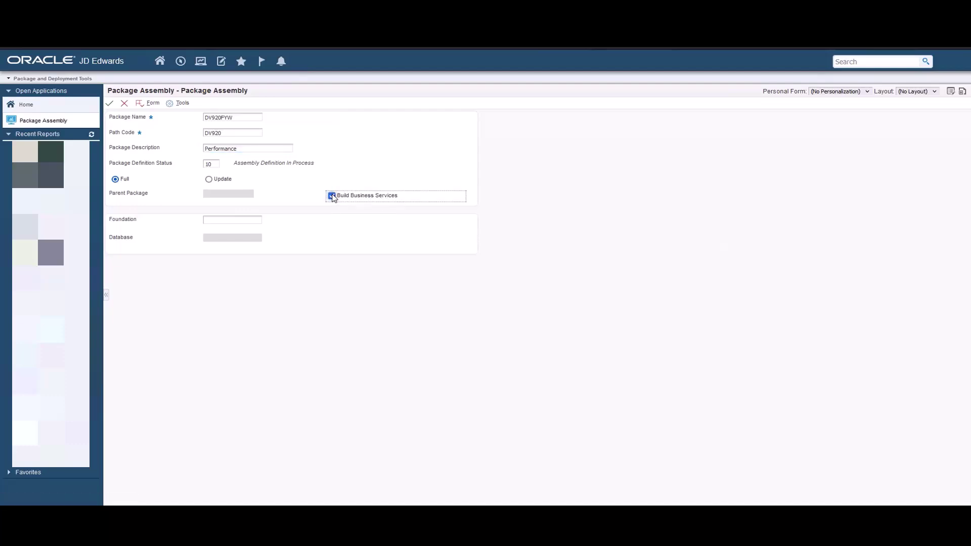
pyautogui.click(331, 195)
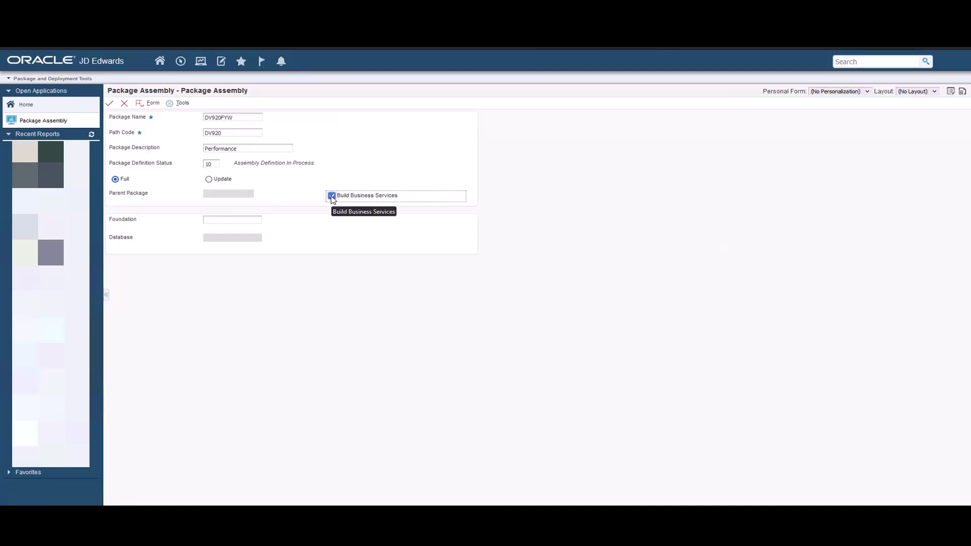
pyautogui.click(332, 196)
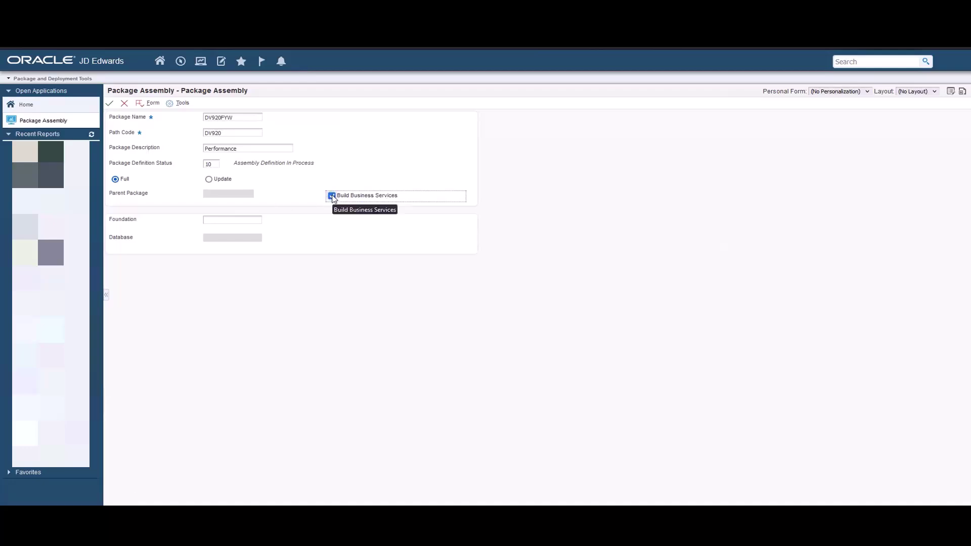
pyautogui.click(332, 196)
pyautogui.click(111, 104)
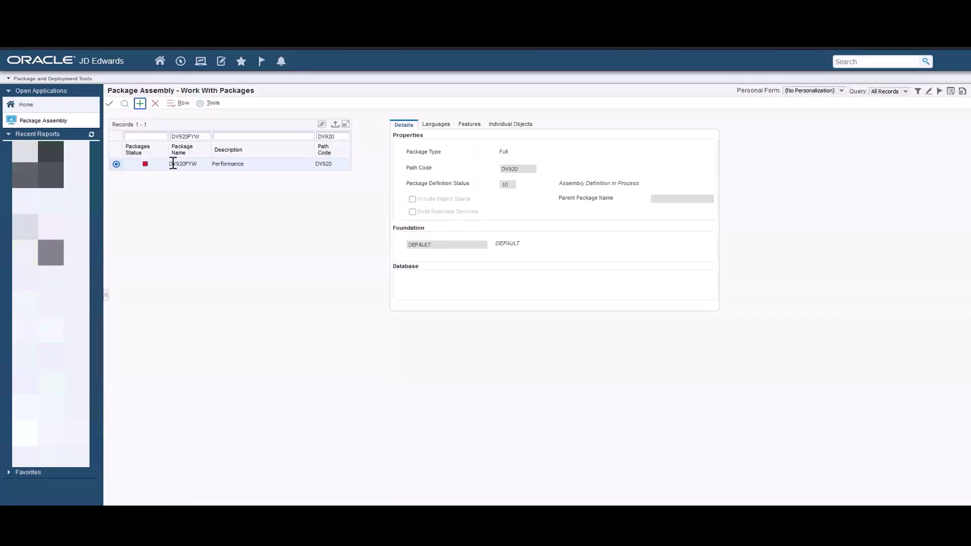
# Step: Activate DV920FYW and define its build with Build Net Changed Objects Only checked
pyautogui.click(145, 164)
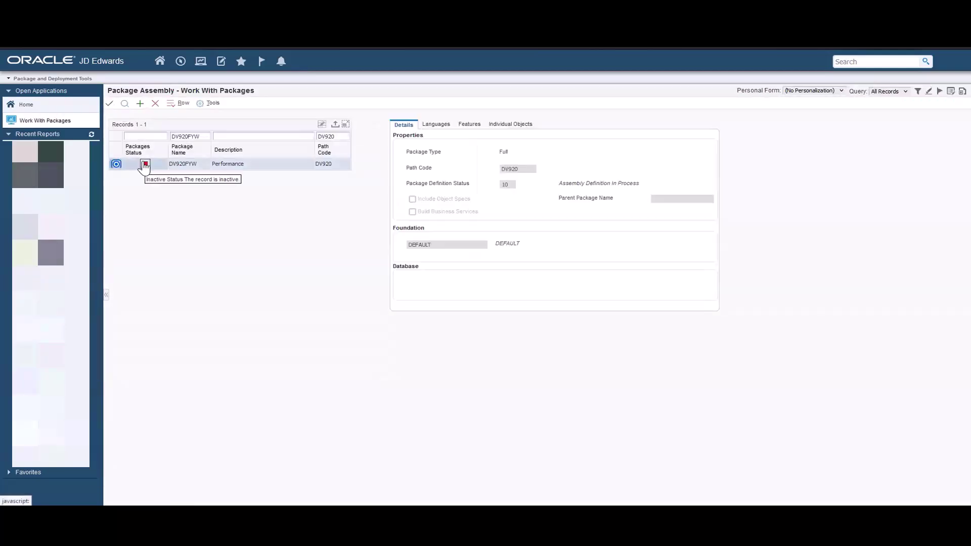
pyautogui.click(173, 107)
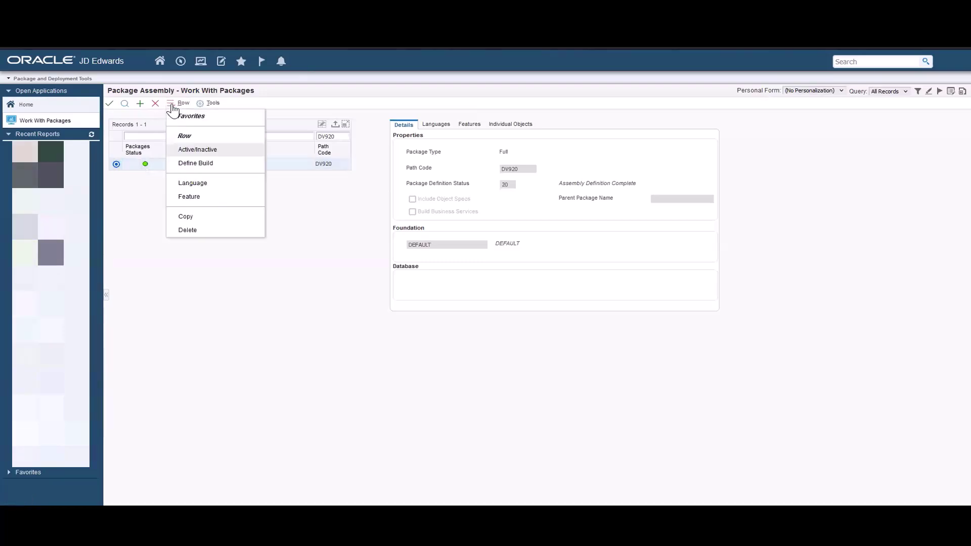
pyautogui.click(192, 165)
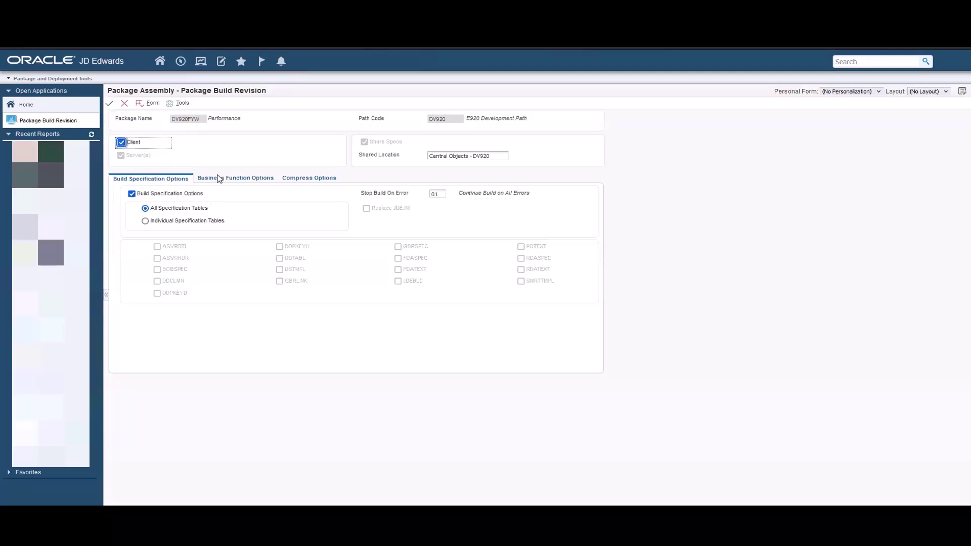
pyautogui.click(238, 180)
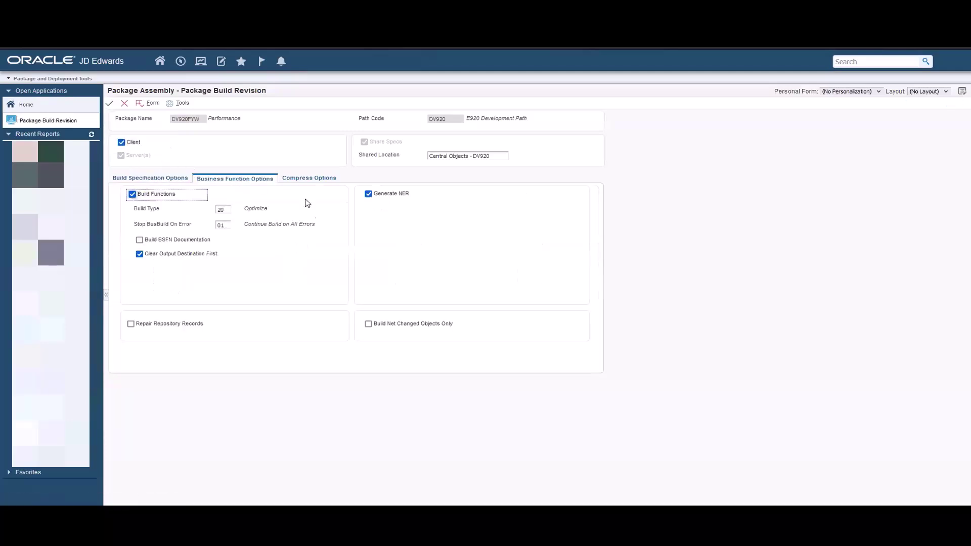
pyautogui.click(369, 324)
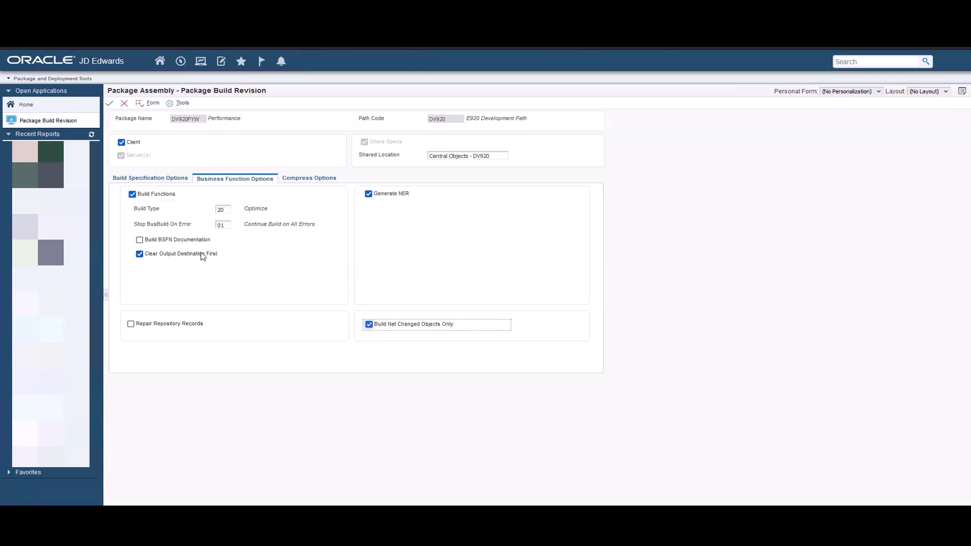
pyautogui.click(110, 104)
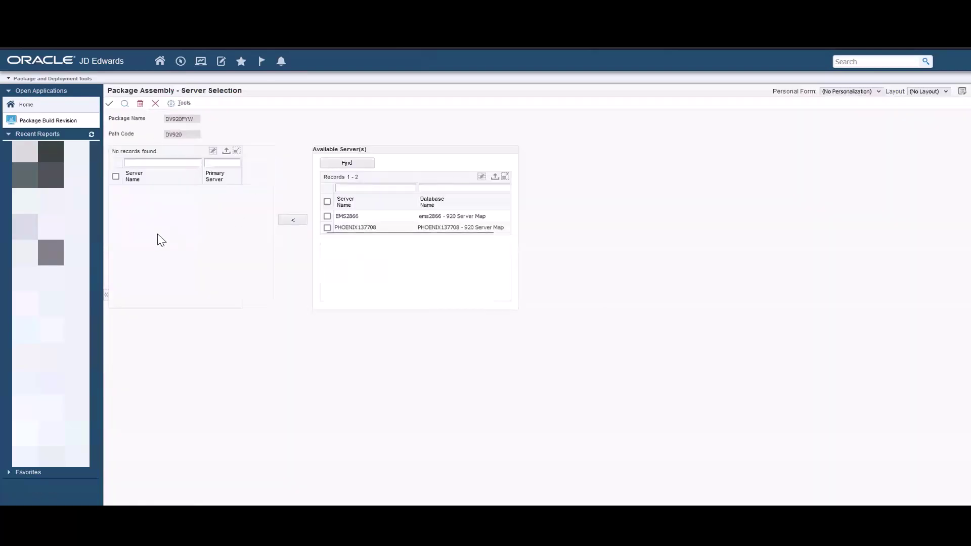
# Step: Add servers EMS2866 and PHOENIX137708 to the DV920FYW build definition and confirm
pyautogui.click(327, 216)
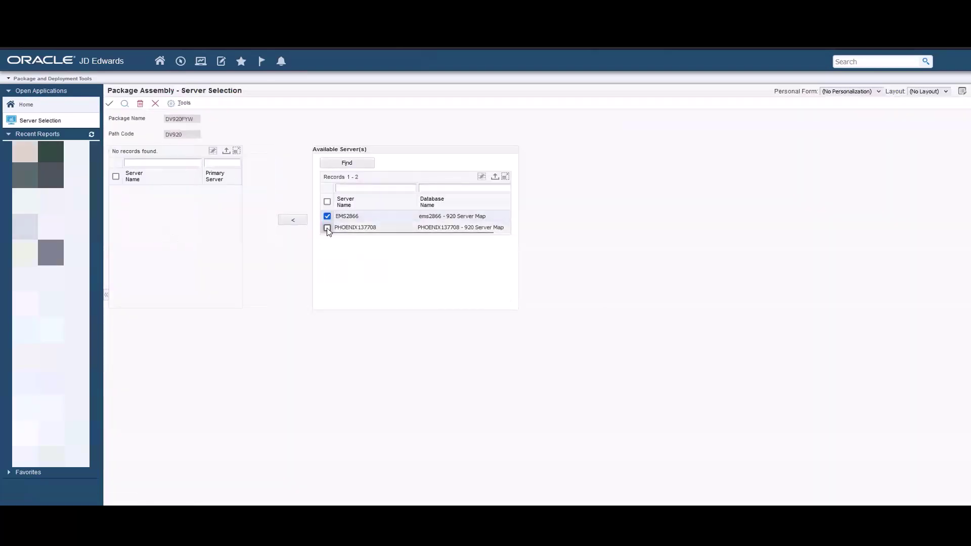
pyautogui.click(328, 228)
pyautogui.click(293, 220)
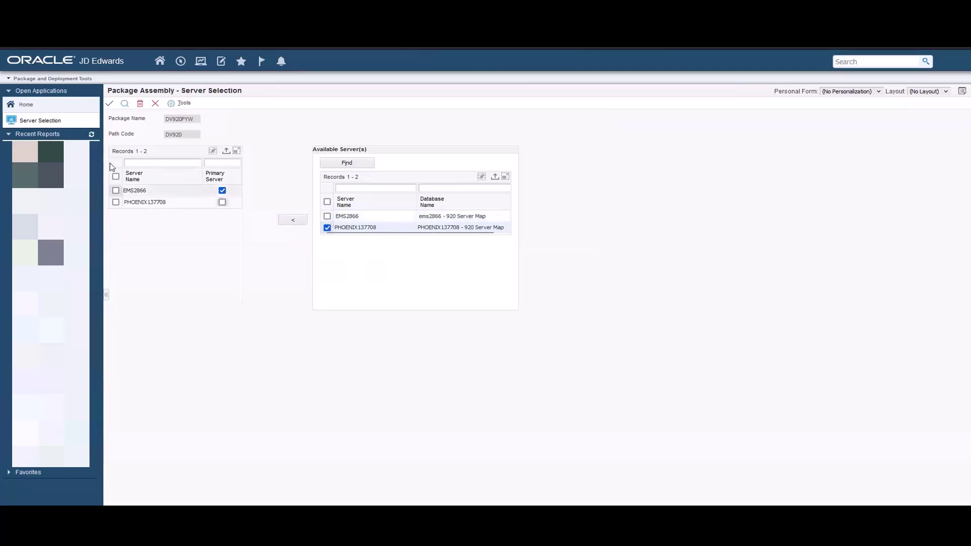
pyautogui.click(109, 104)
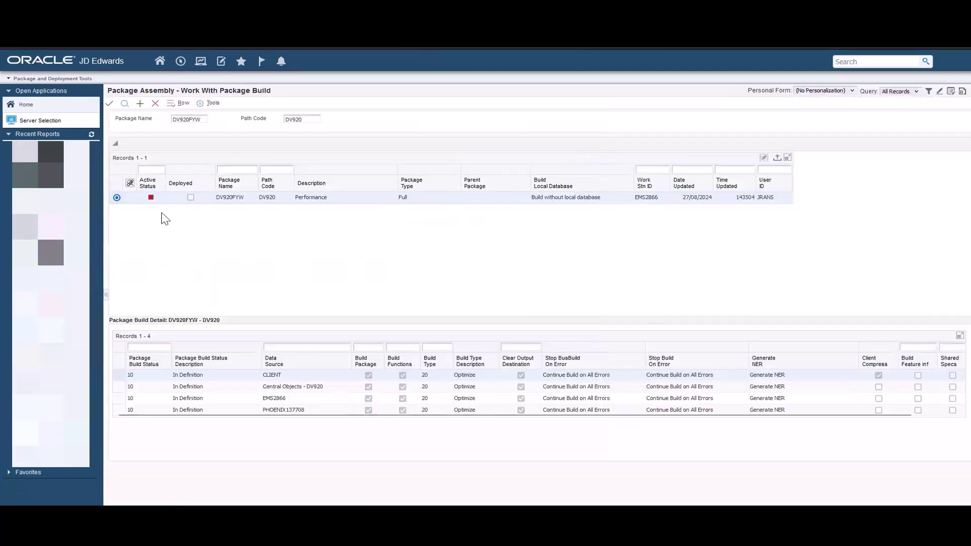
# Step: Submit the DV920FYW build, keeping the default printer settings
pyautogui.click(151, 197)
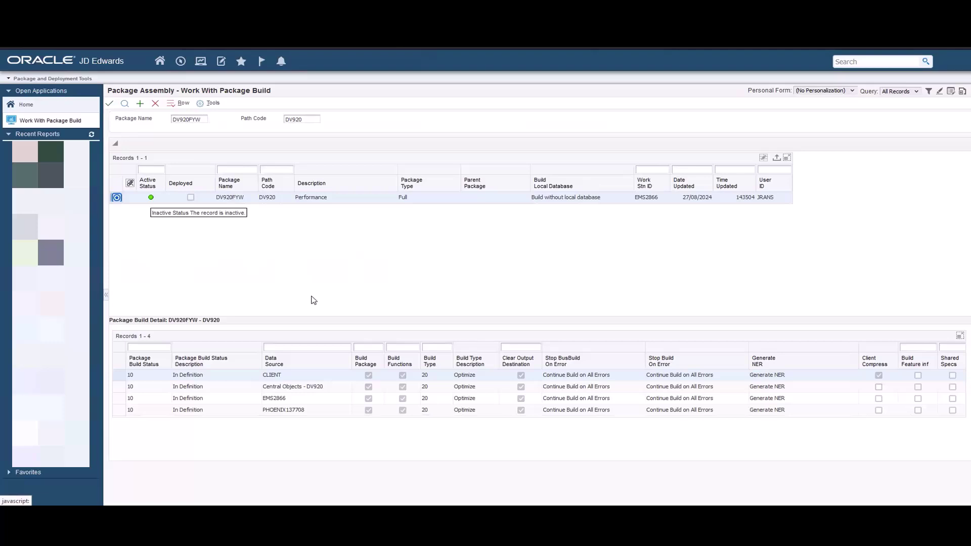
pyautogui.click(172, 103)
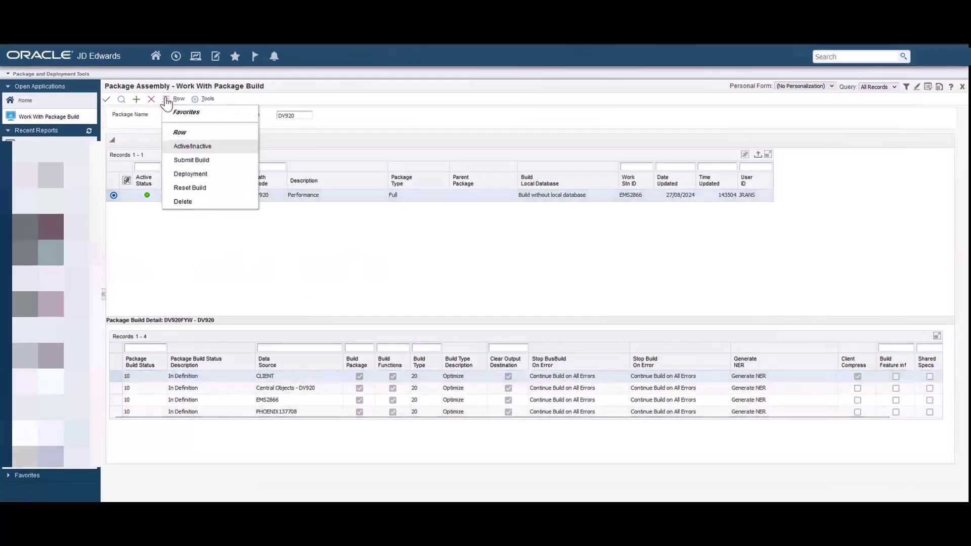
pyautogui.click(191, 160)
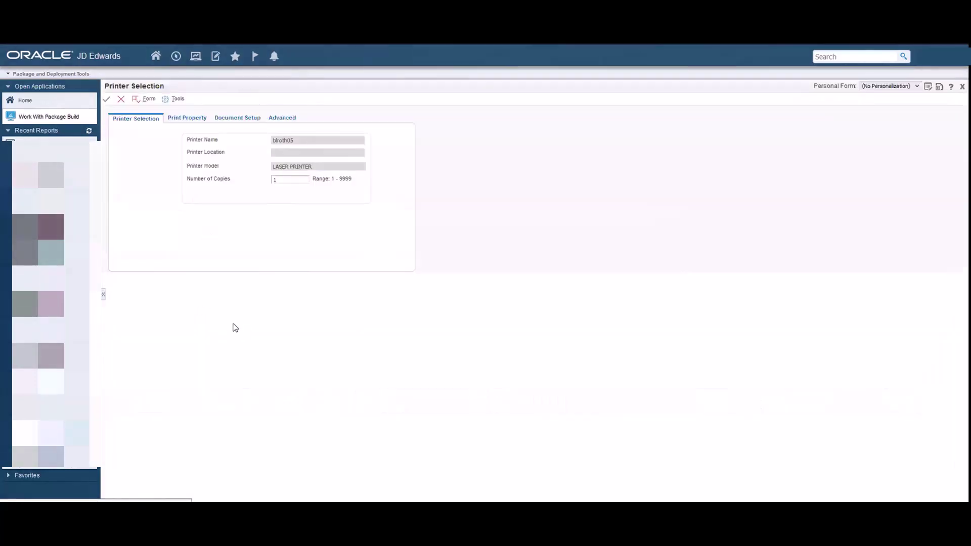
pyautogui.click(106, 100)
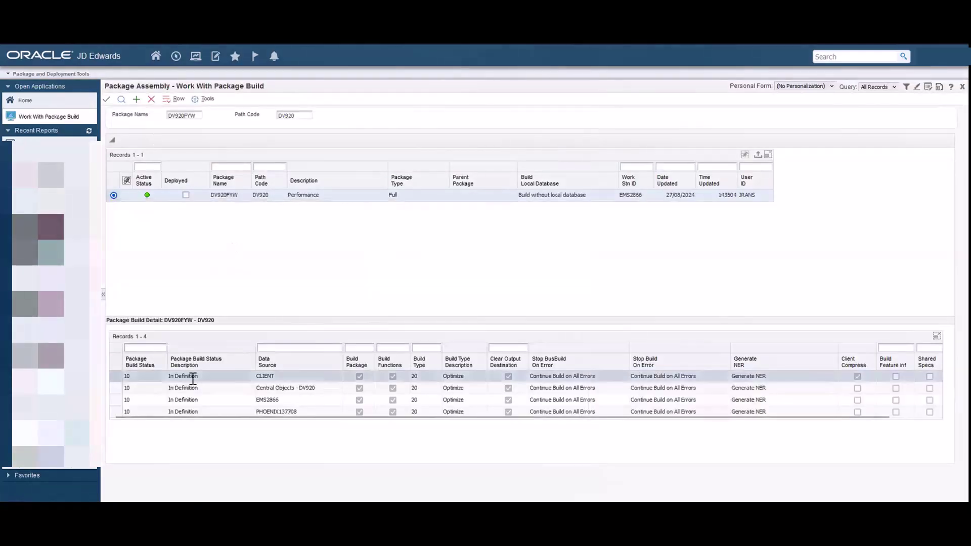
# Step: Refresh the build list to confirm status 30 Build Submitted, then go to the E920 folder
pyautogui.click(122, 103)
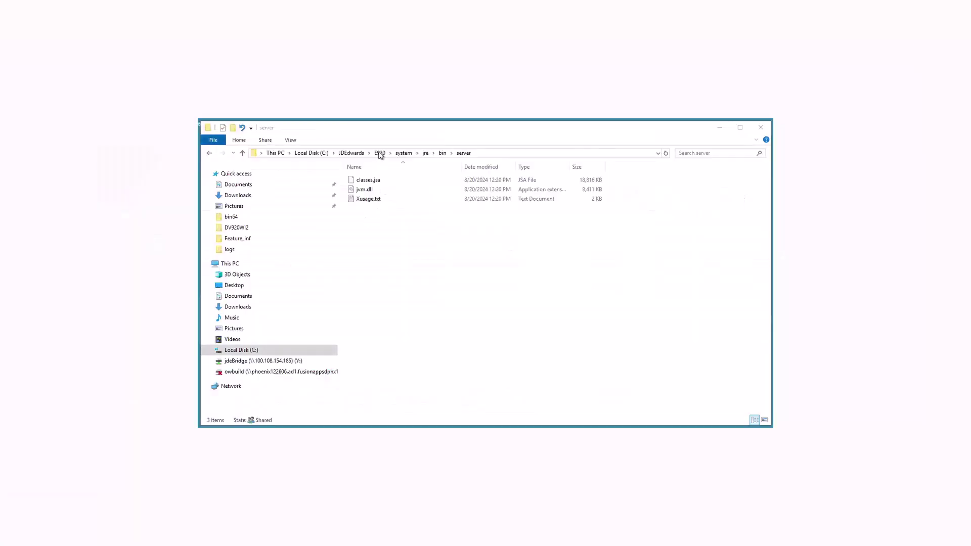
pyautogui.click(380, 153)
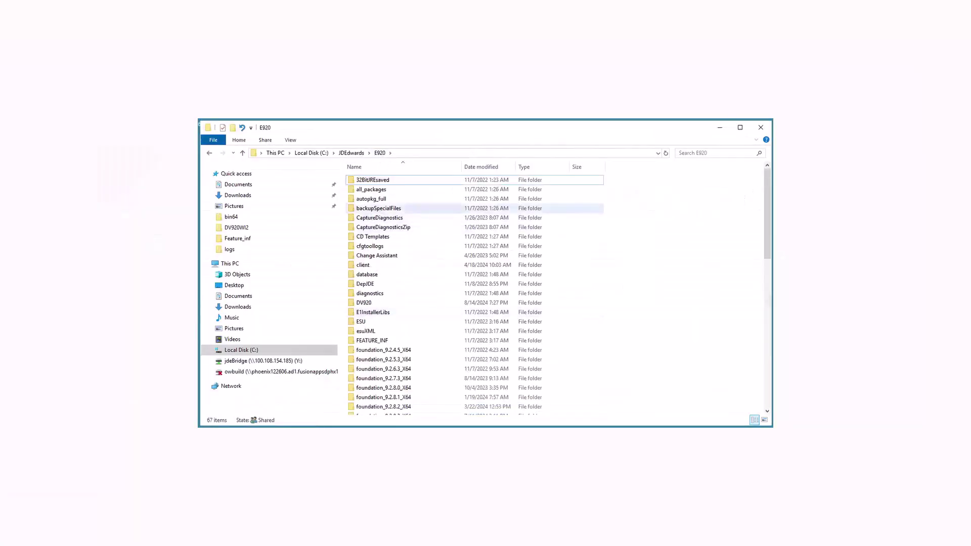
# Step: Browse to E920\DV920\PACKAGE\DV920FWP\serverlogs in File Explorer
pyautogui.scroll(-3, 487, 262)
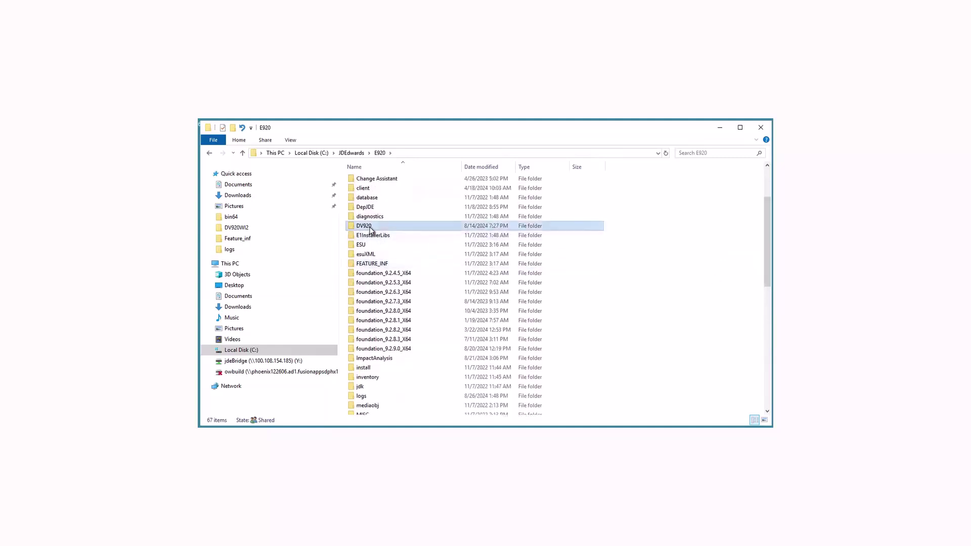
pyautogui.doubleClick(364, 226)
pyautogui.doubleClick(367, 293)
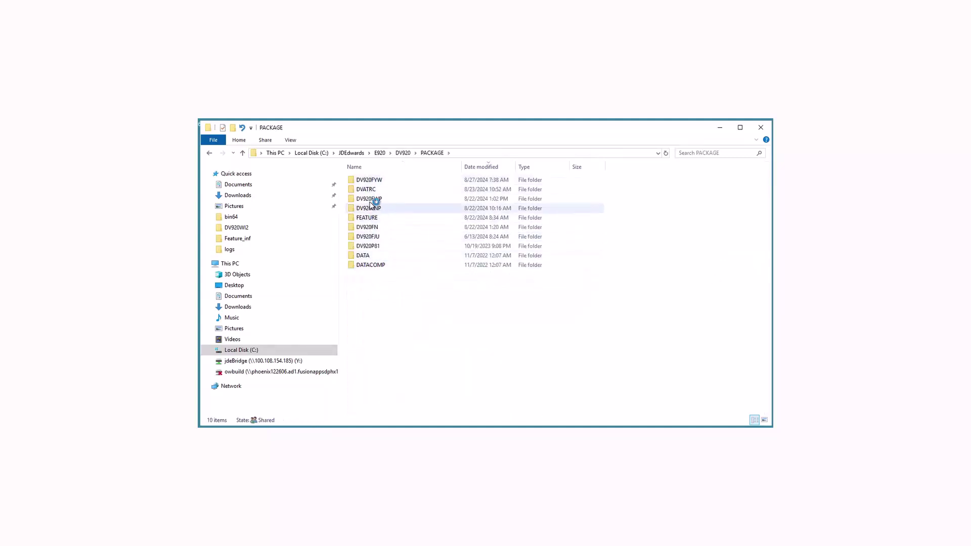
pyautogui.doubleClick(368, 199)
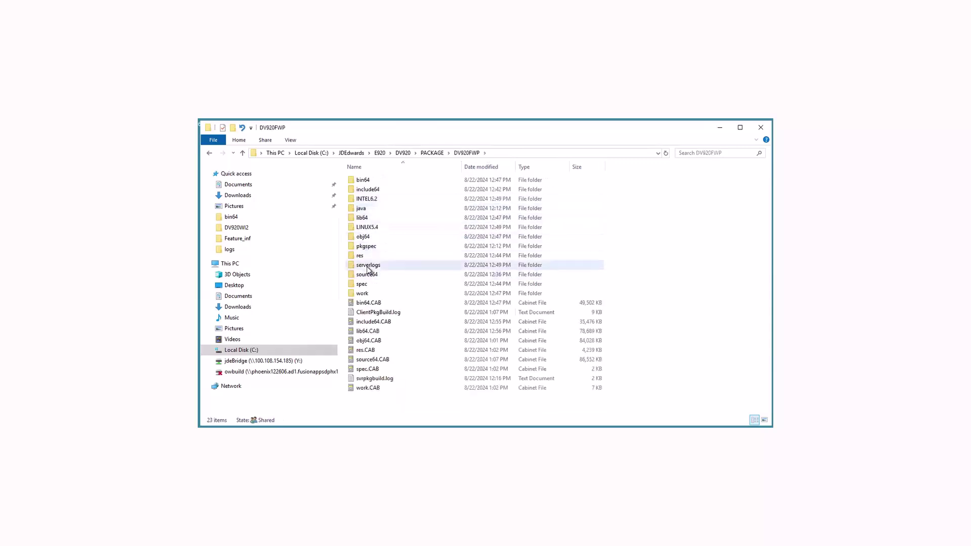
pyautogui.doubleClick(367, 266)
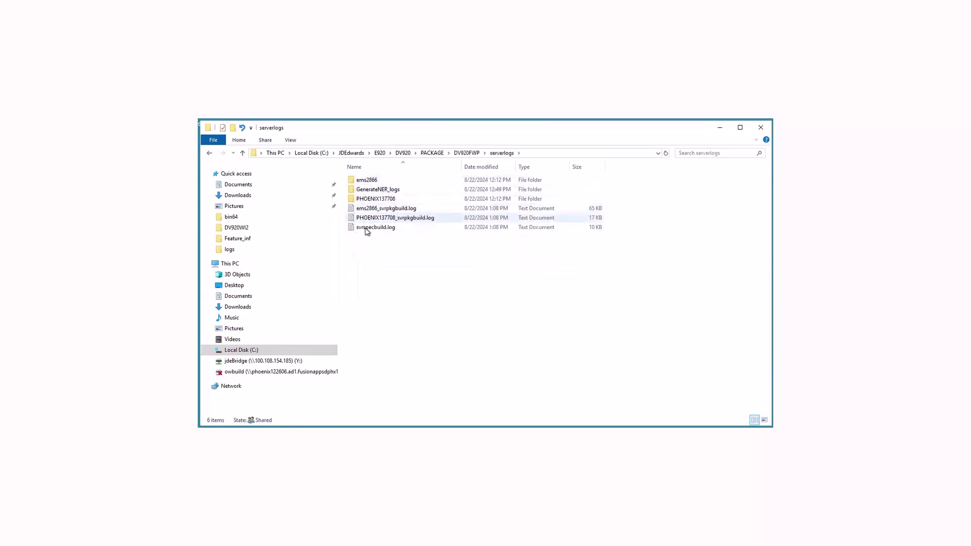
# Step: Read the ems2866 server build log and ClientPkgBuild.log in Notepad, then close it
pyautogui.doubleClick(372, 221)
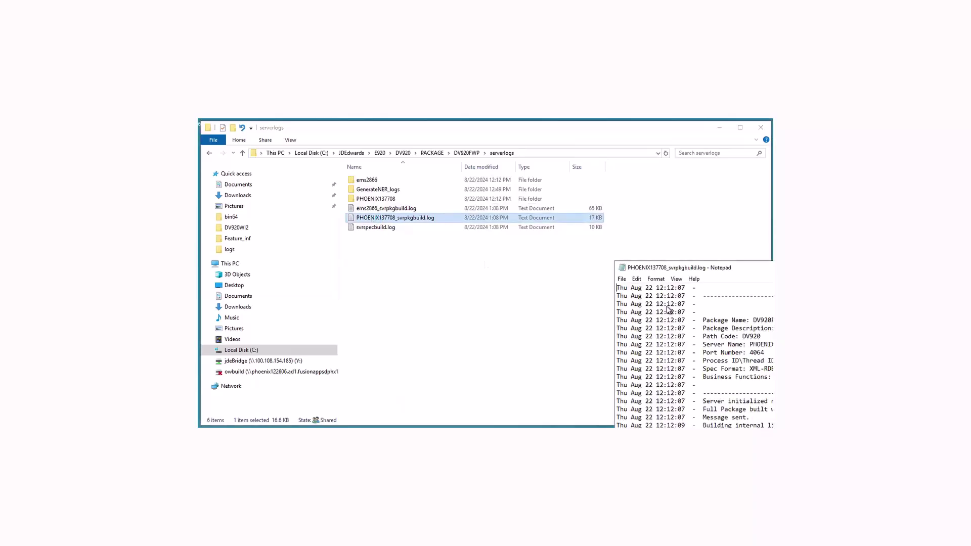
pyautogui.doubleClick(376, 209)
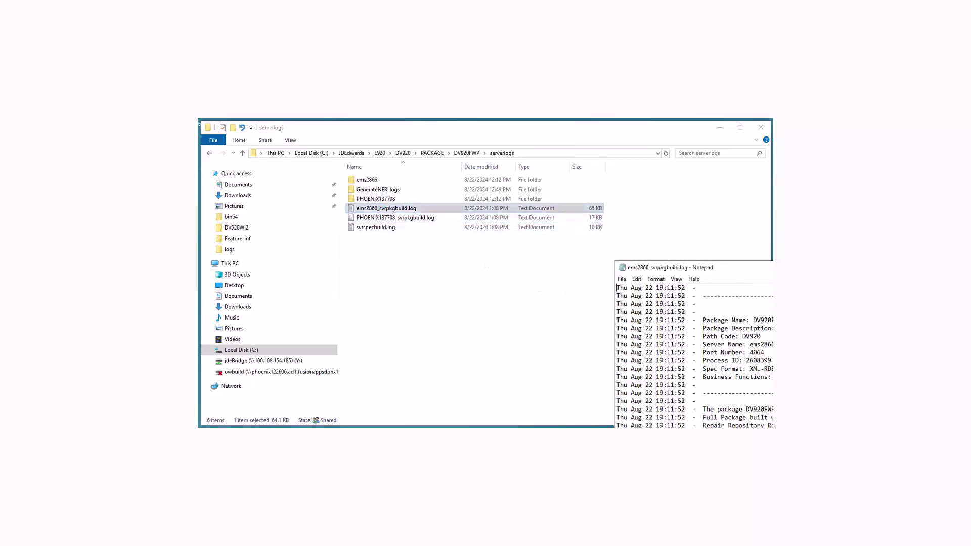
pyautogui.moveTo(614, 261); pyautogui.dragTo(196, 162)
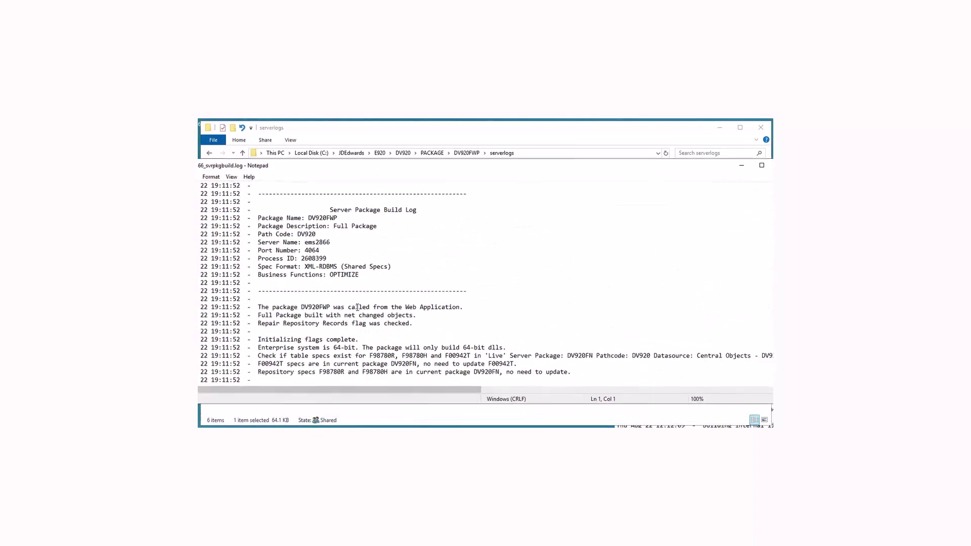
pyautogui.scroll(-15, 486, 283)
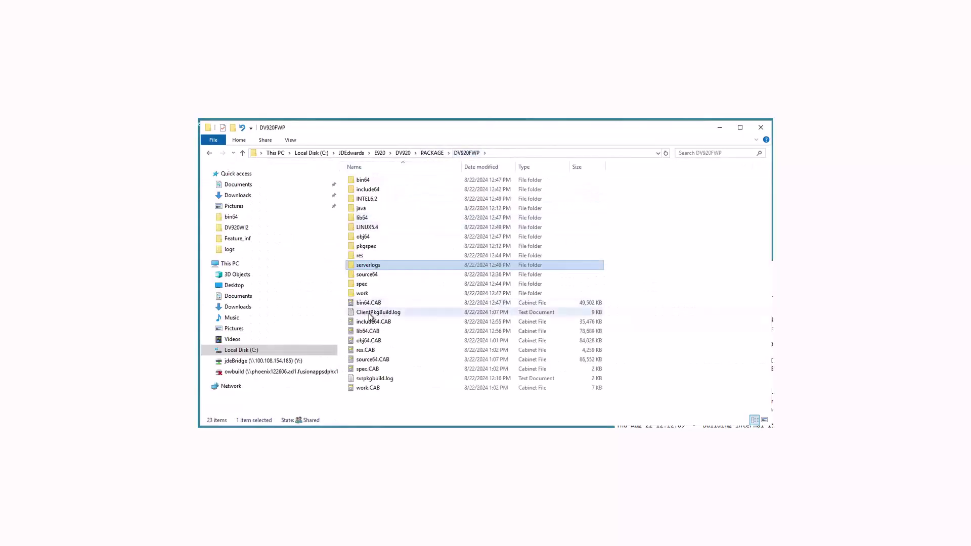
pyautogui.doubleClick(374, 312)
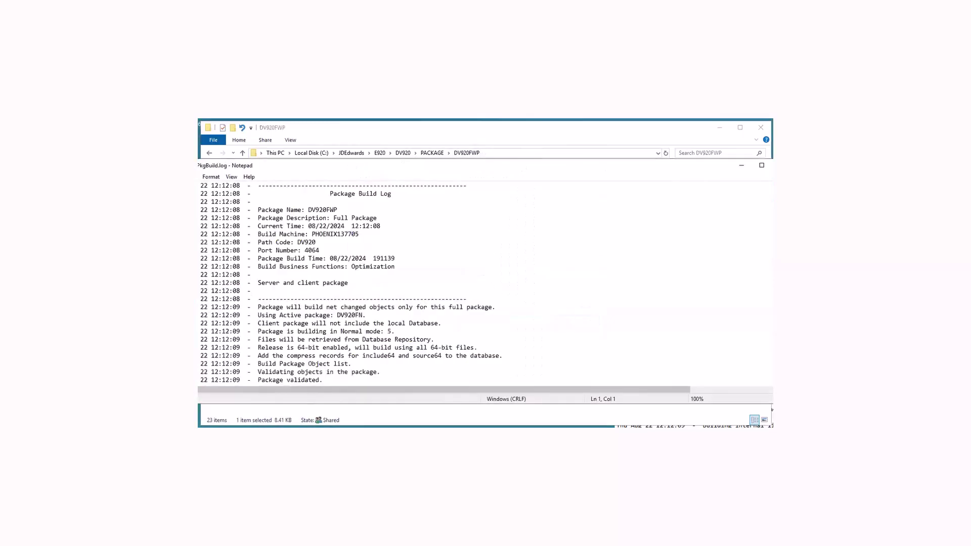
pyautogui.scroll(-20, 768, 247)
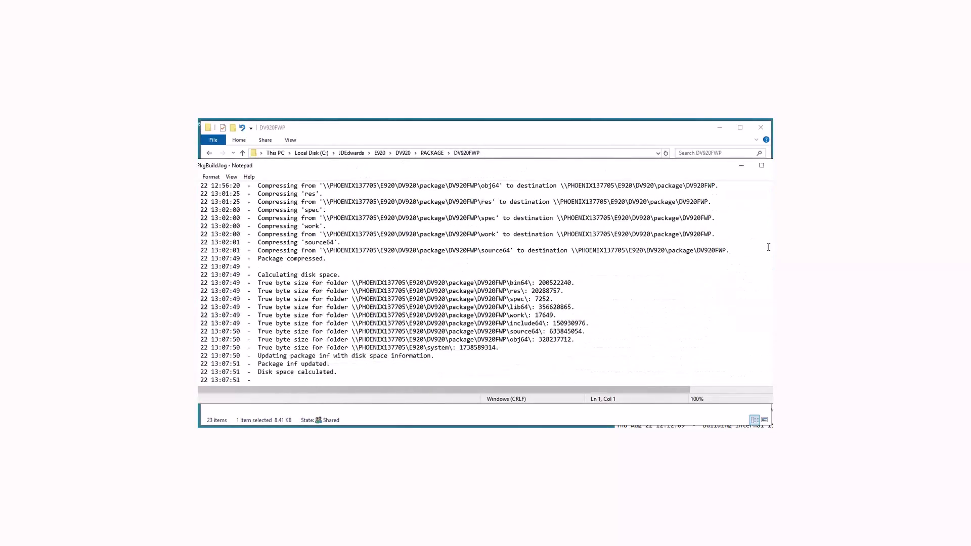
pyautogui.hotkey('alt', 'F4')
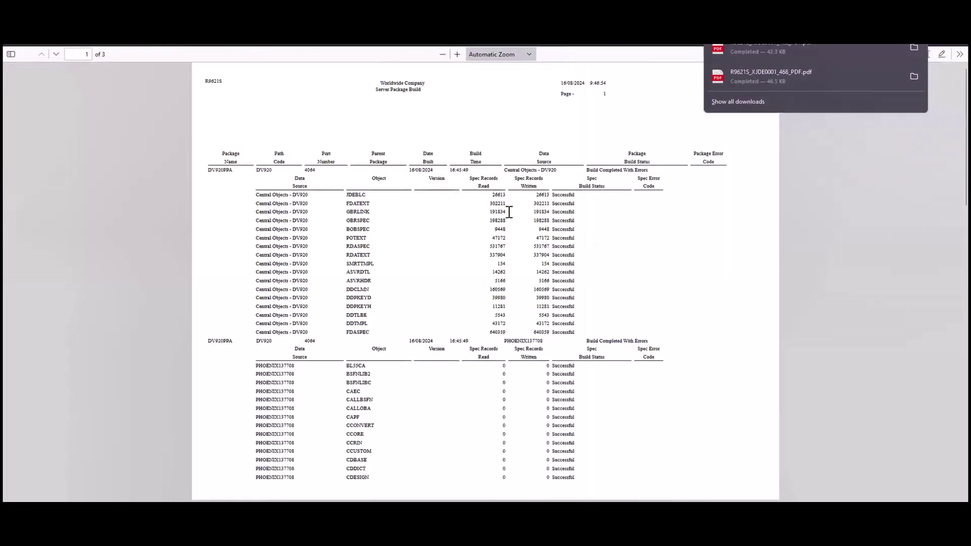
# Step: Dismiss the downloads panel and read the R9621S report through page 2
pyautogui.click(944, 103)
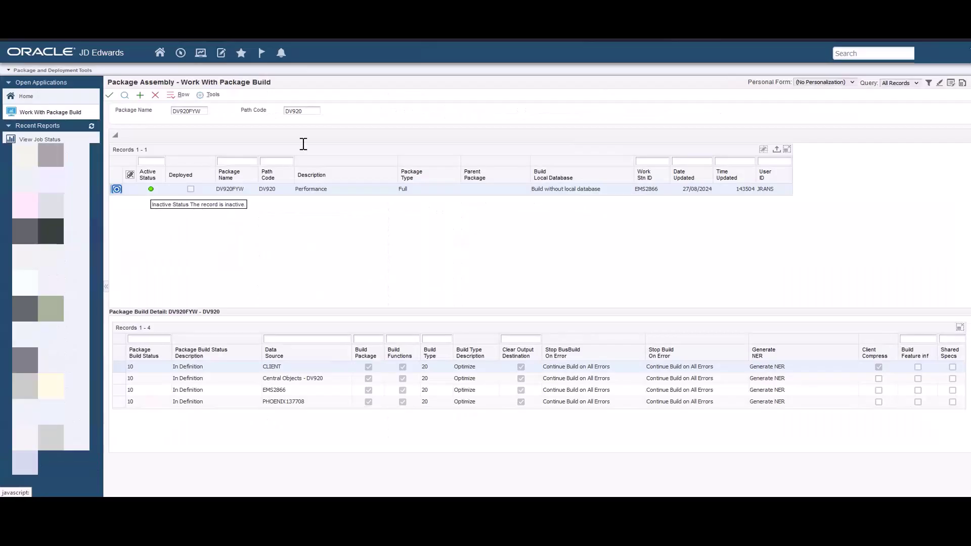
# Step: Open Package Build processing options from Recent items and set Net Change for Full Package to 1
pyautogui.rightClick(180, 54)
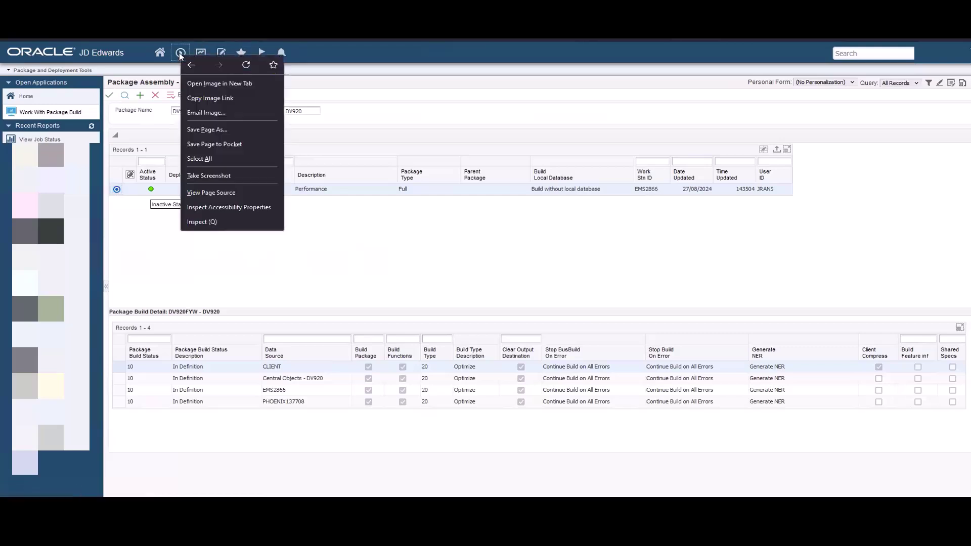
pyautogui.click(181, 54)
pyautogui.click(181, 54)
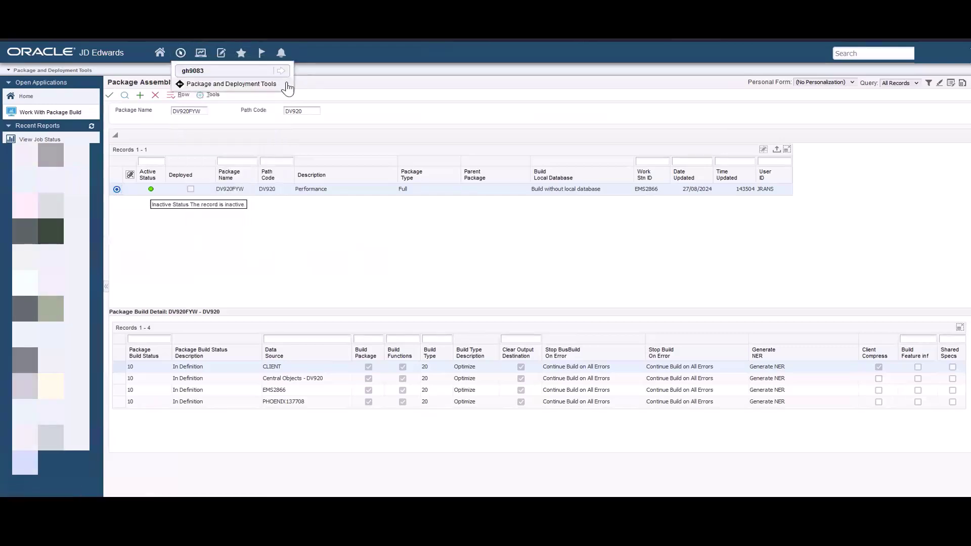
pyautogui.moveTo(287, 88)
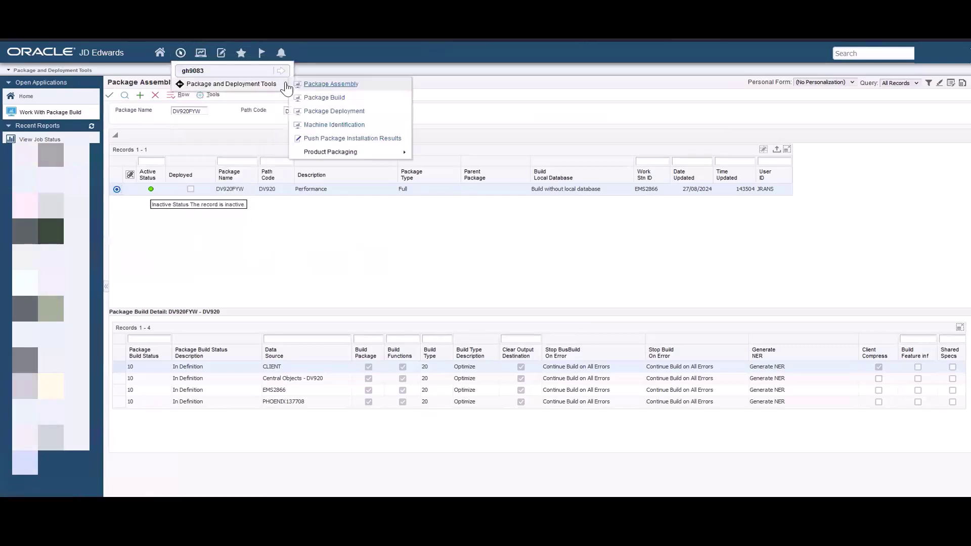
pyautogui.rightClick(319, 101)
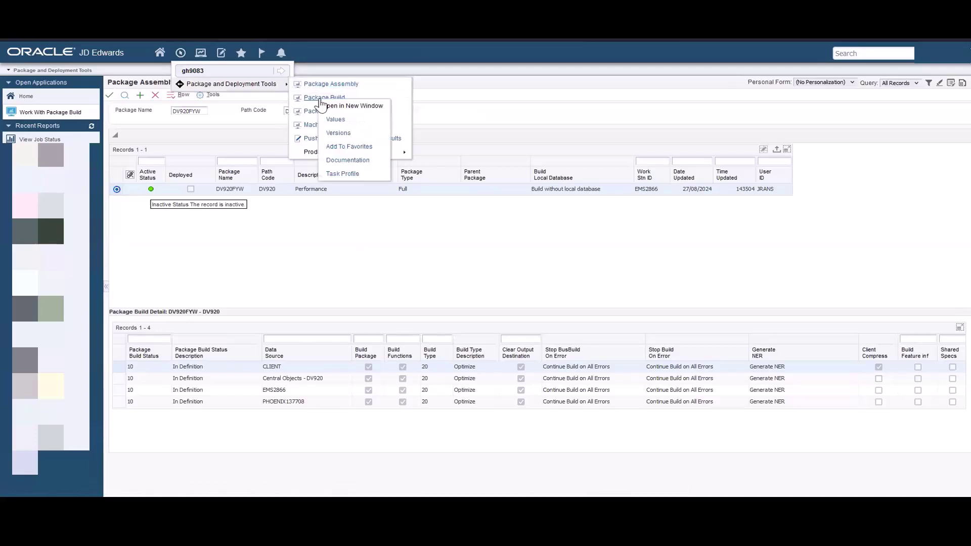
pyautogui.click(334, 120)
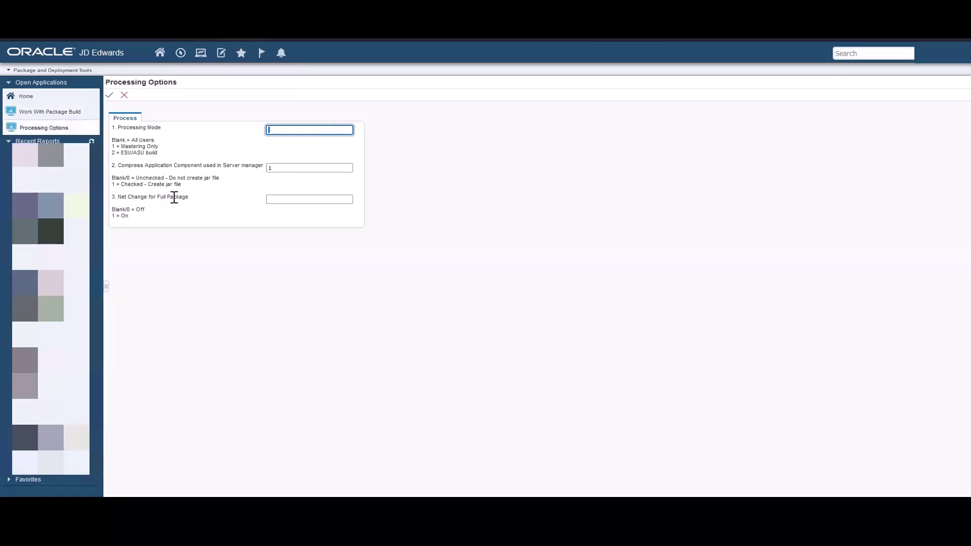
pyautogui.click(282, 201)
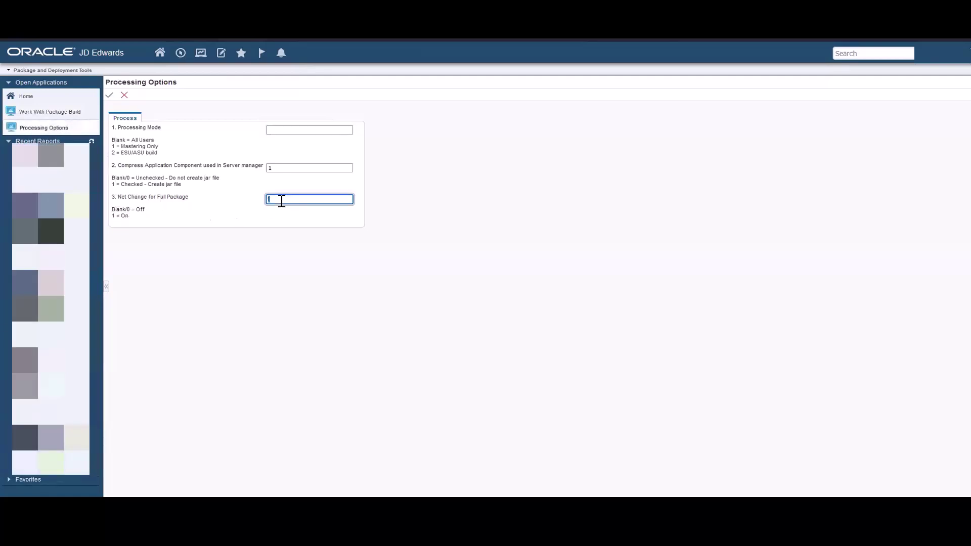
pyautogui.write('1')
pyautogui.press('Return')
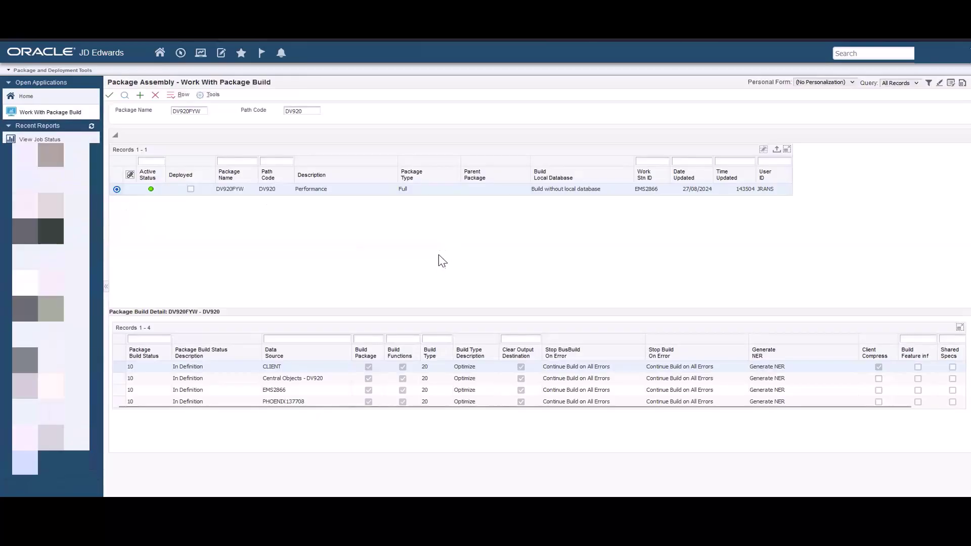